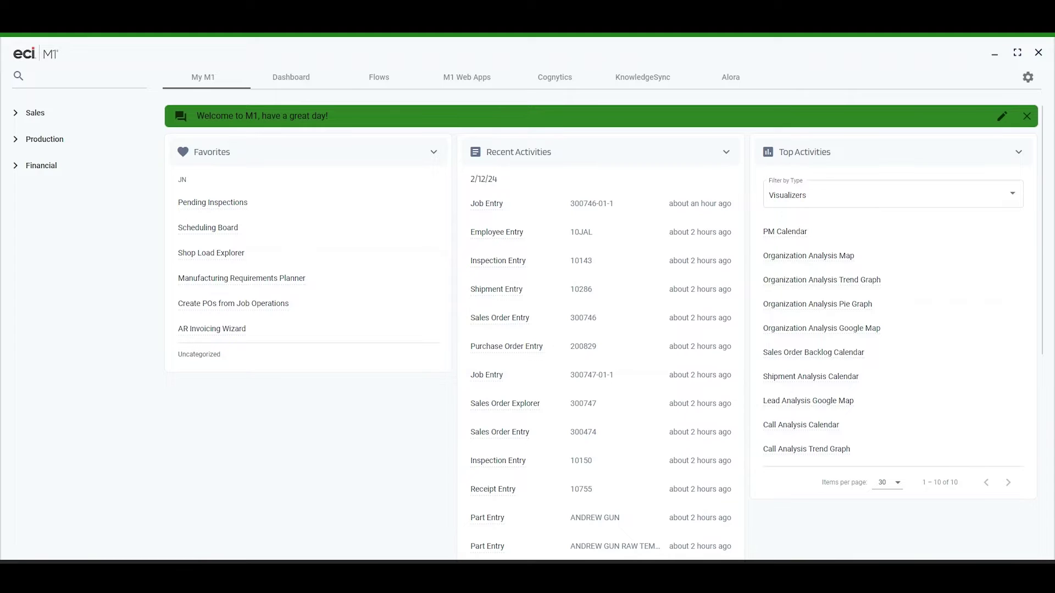
Search the M1 menu for 'order entry'
left_click(57, 81)
type("order entr")
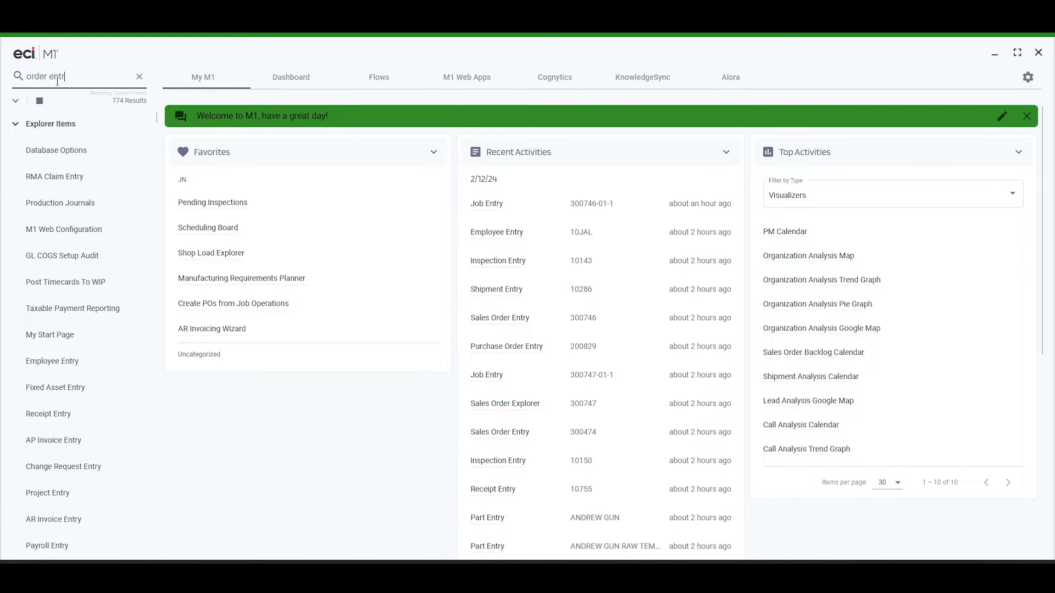
type("y")
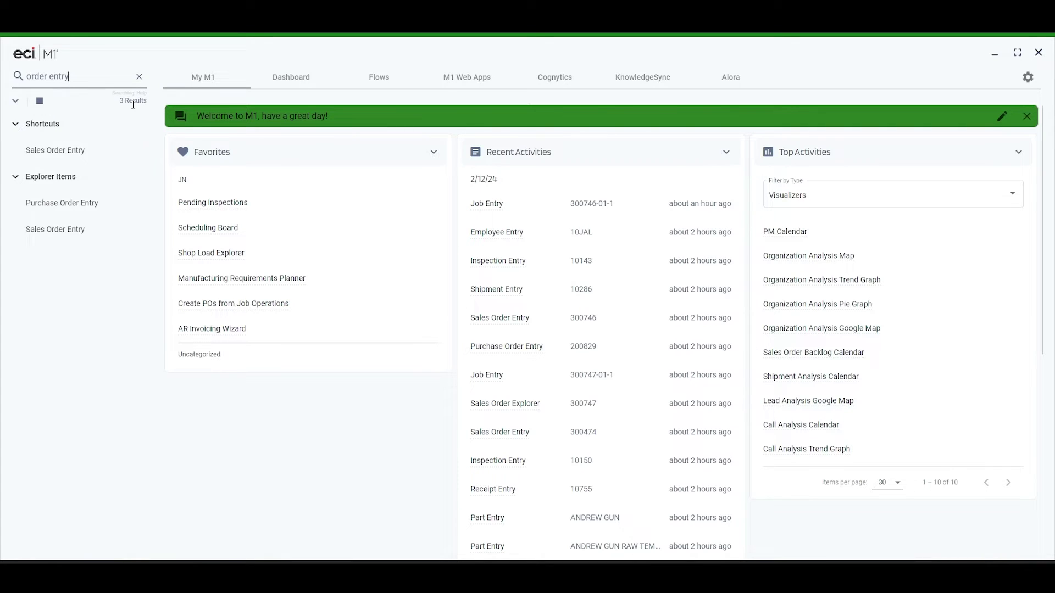
Open Sales Order Entry from the results, close it, and clear the 'order entry' search
left_click(73, 158)
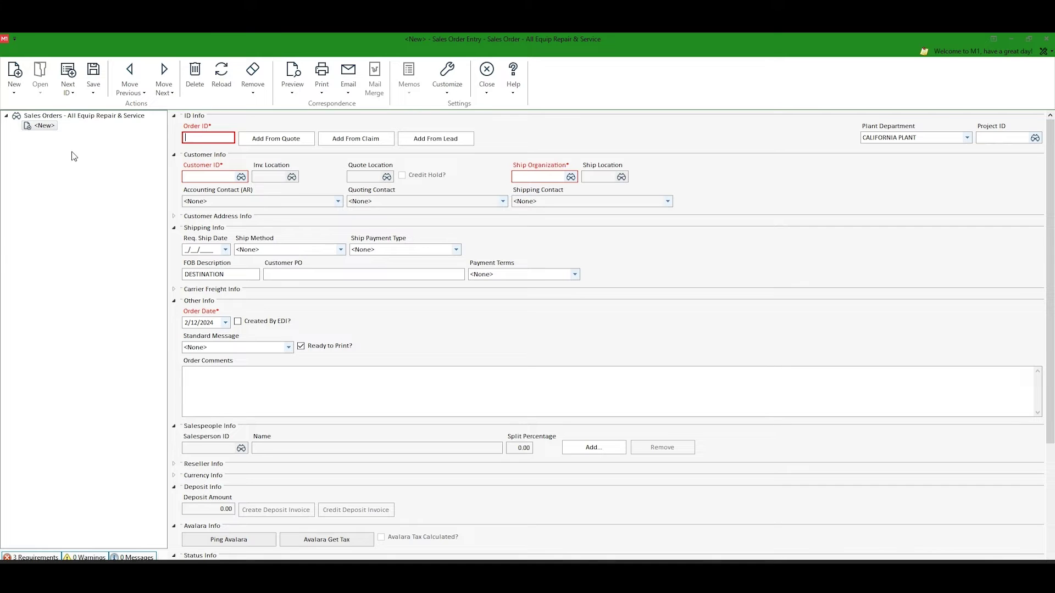
left_click(479, 82)
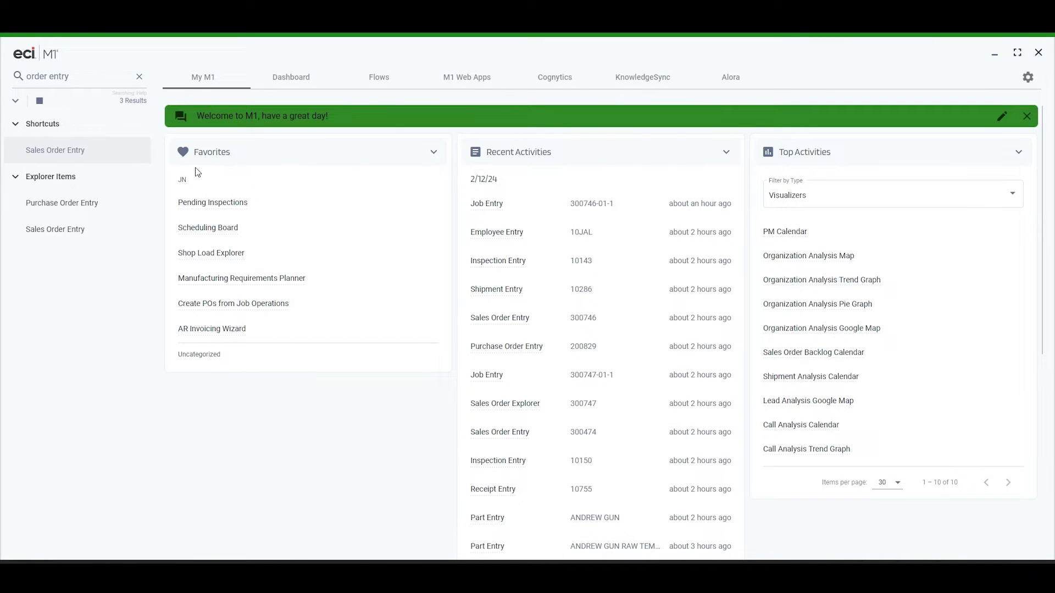
left_click(139, 81)
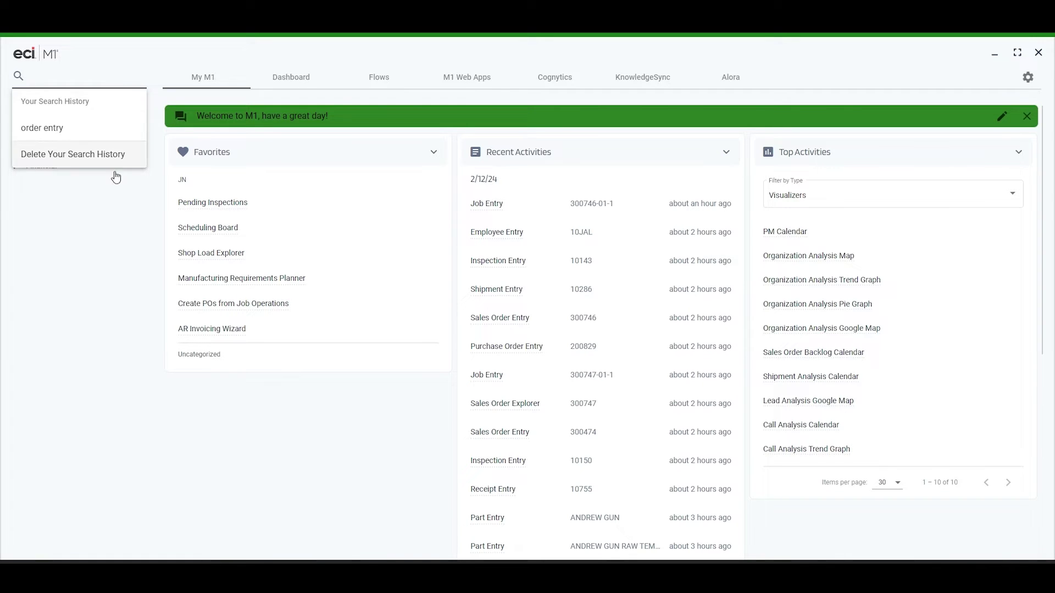
Dismiss the search history dropdown to get back to the home page navigation
left_click(114, 198)
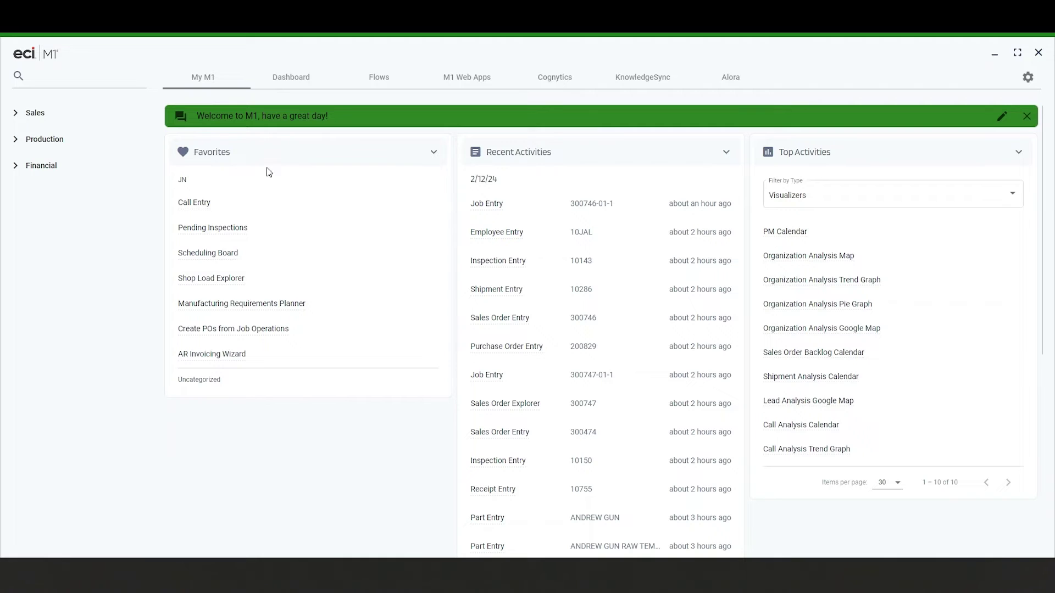
Remove Call Entry from the JN favorites via Edit Favorites and confirm the change
right_click(303, 189)
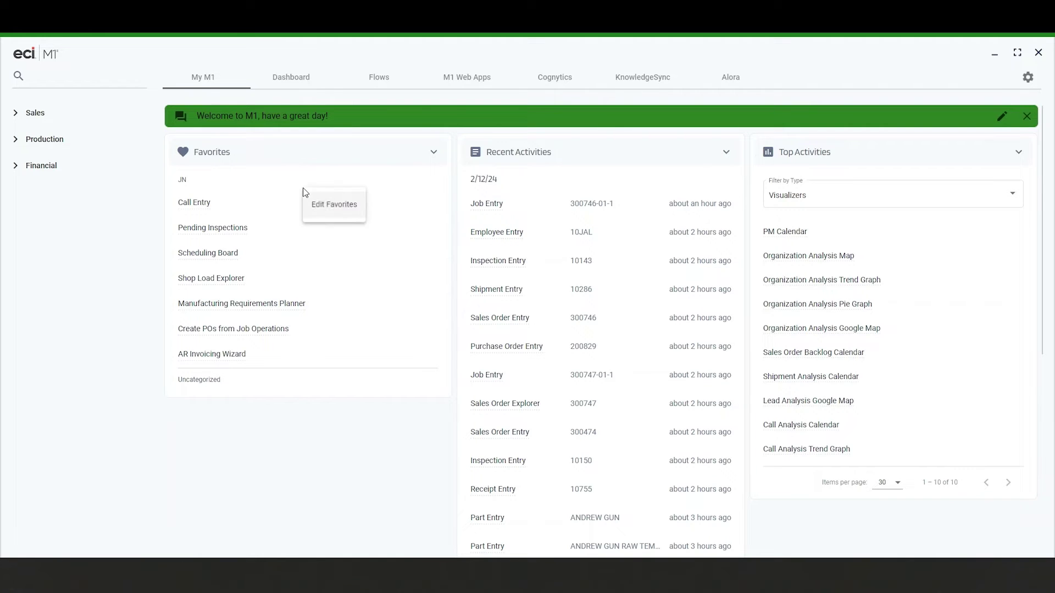
left_click(325, 207)
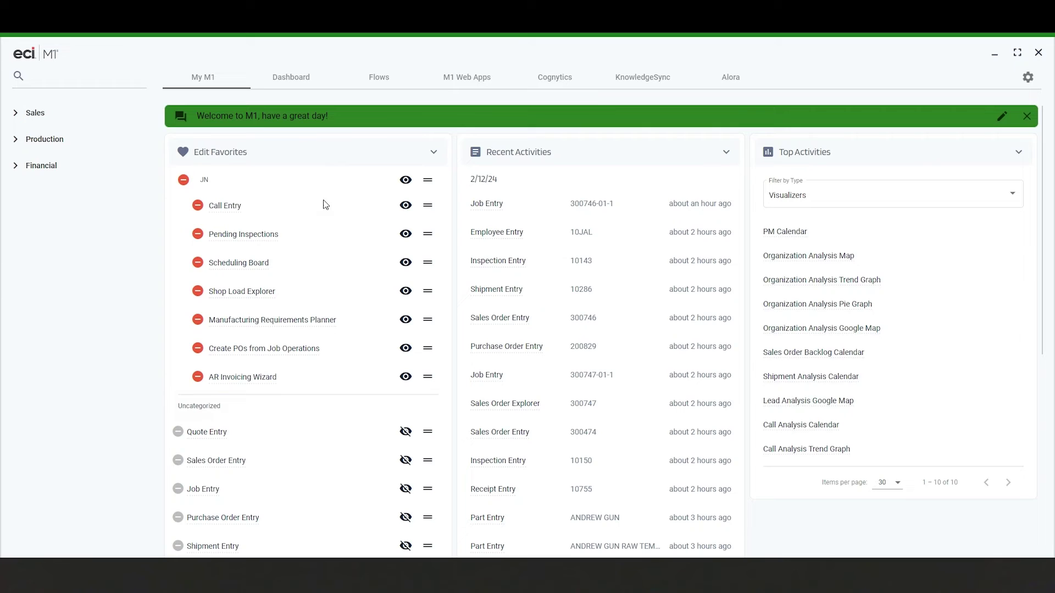
left_click(406, 206)
mouse_move(428, 206)
left_mouse_down()
mouse_move(429, 273)
mouse_move(429, 210)
left_mouse_up()
left_click(198, 206)
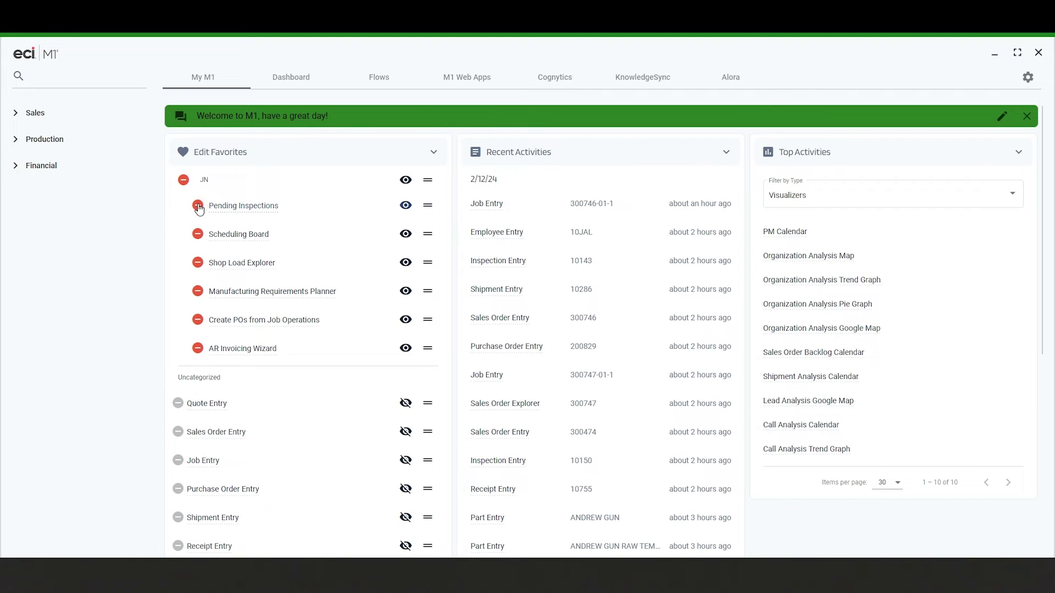
scroll(242, 297, "down", 2)
scroll(264, 291, "down", 2)
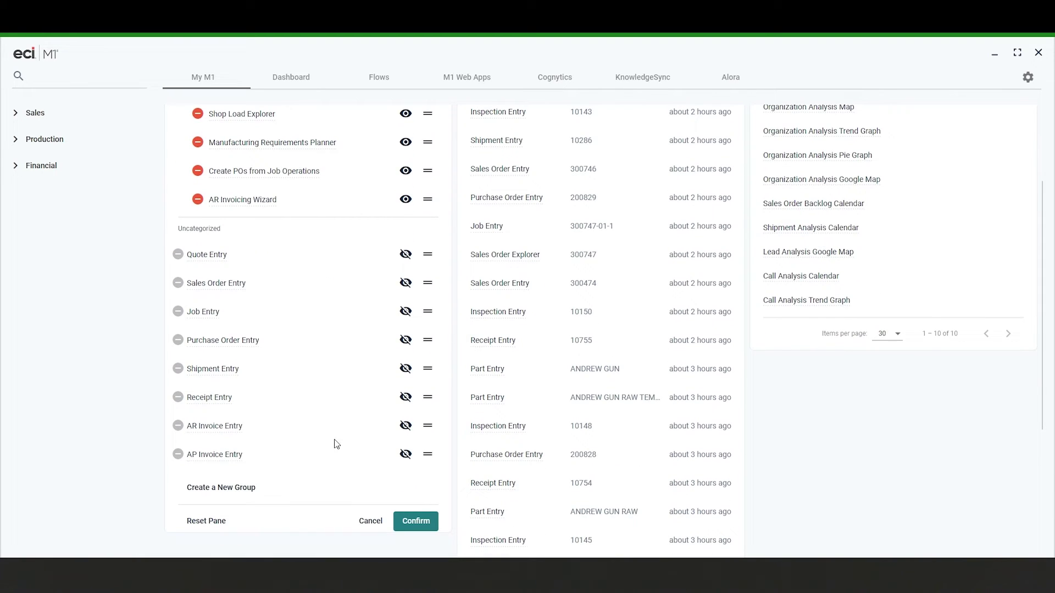
left_click(416, 522)
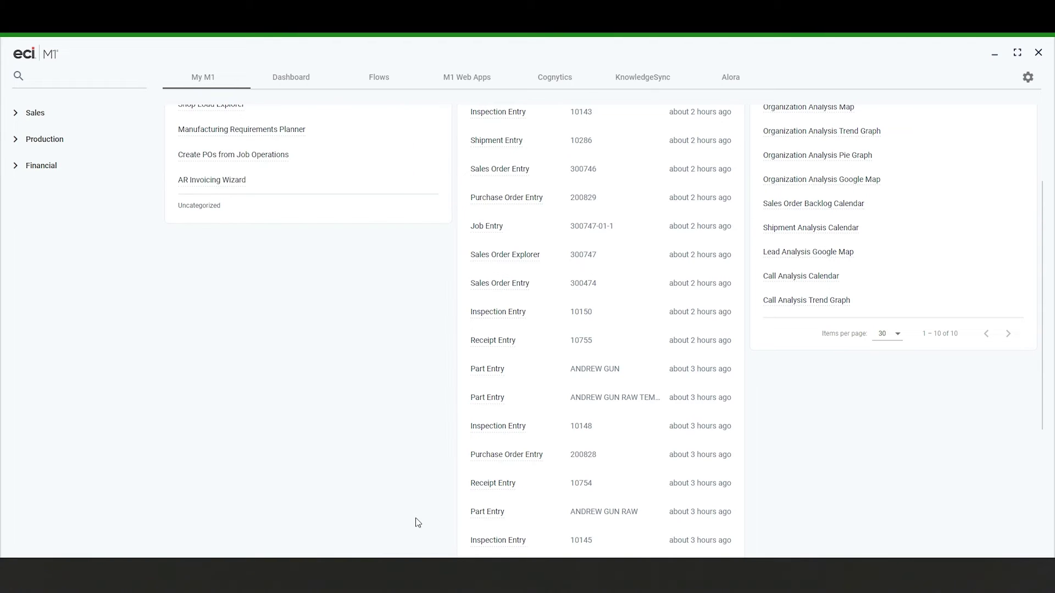
scroll(188, 388, "up", 3)
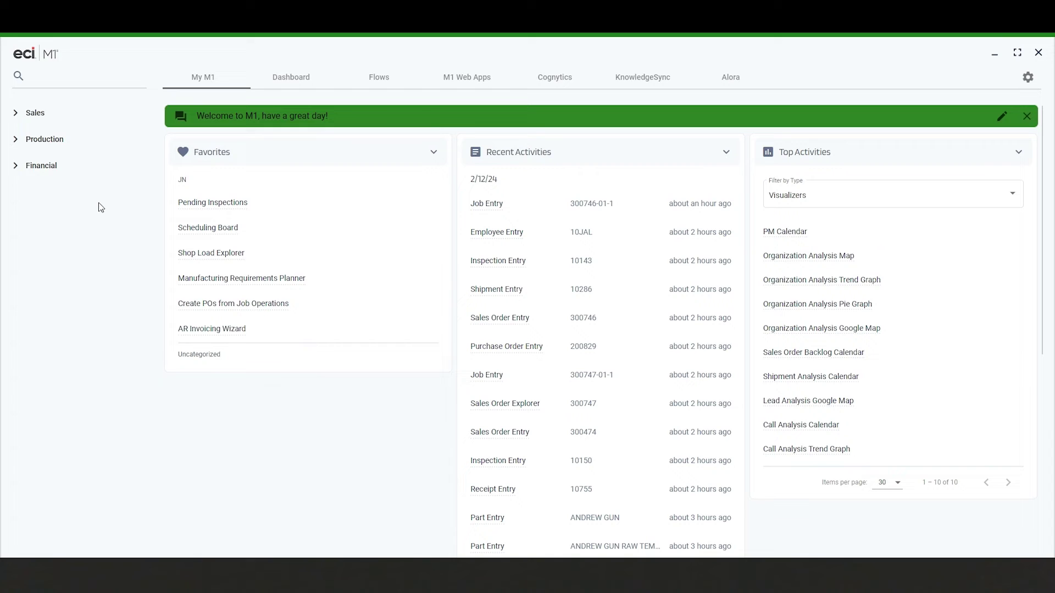
Add Organization Entry from Sales > Contact Management to My M1 in the JN group
left_click(20, 116)
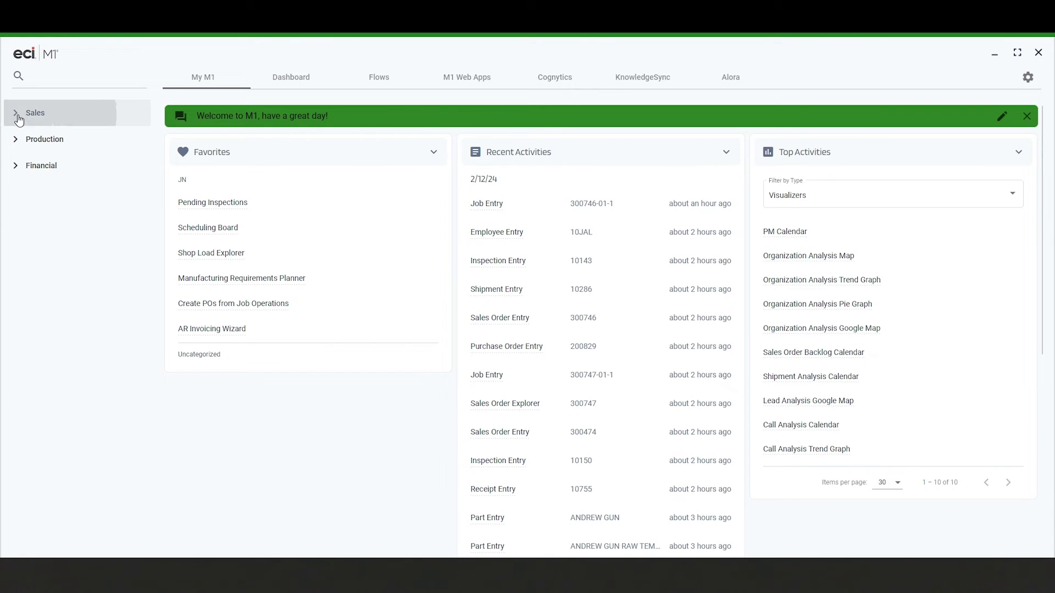
left_click(43, 139)
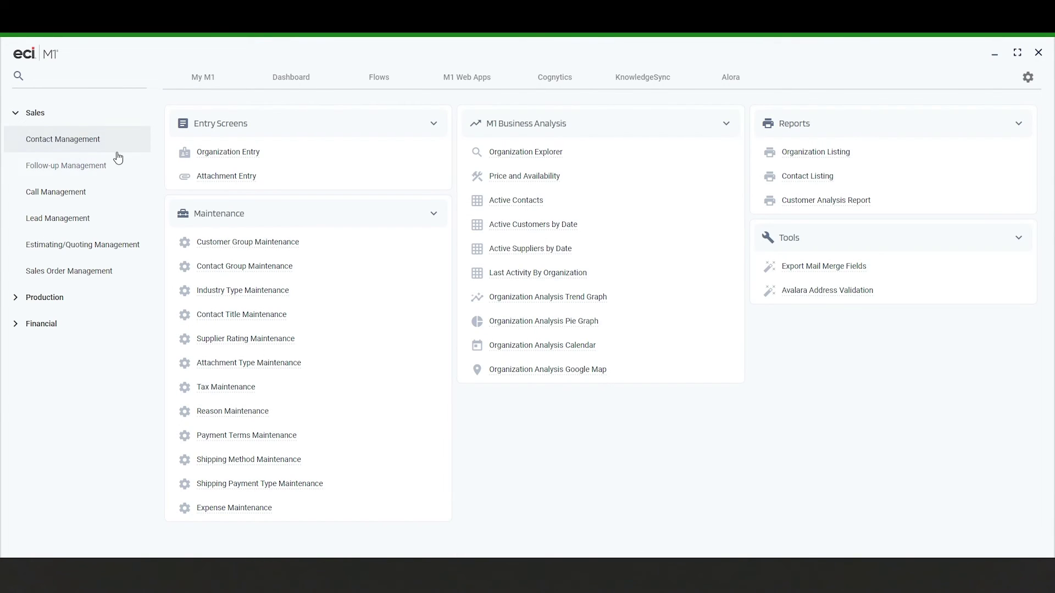
right_click(231, 153)
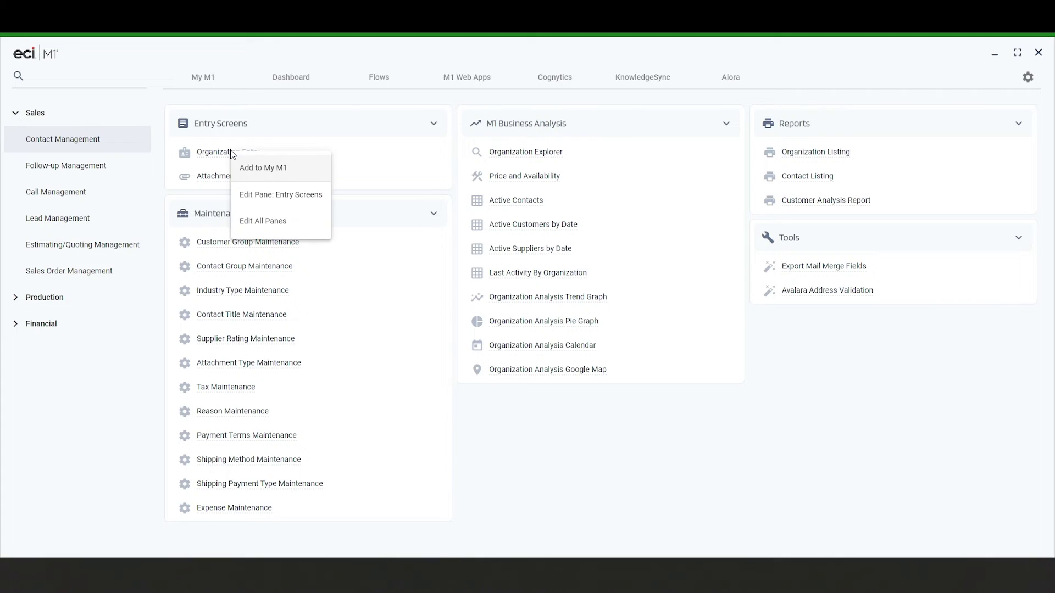
left_click(269, 173)
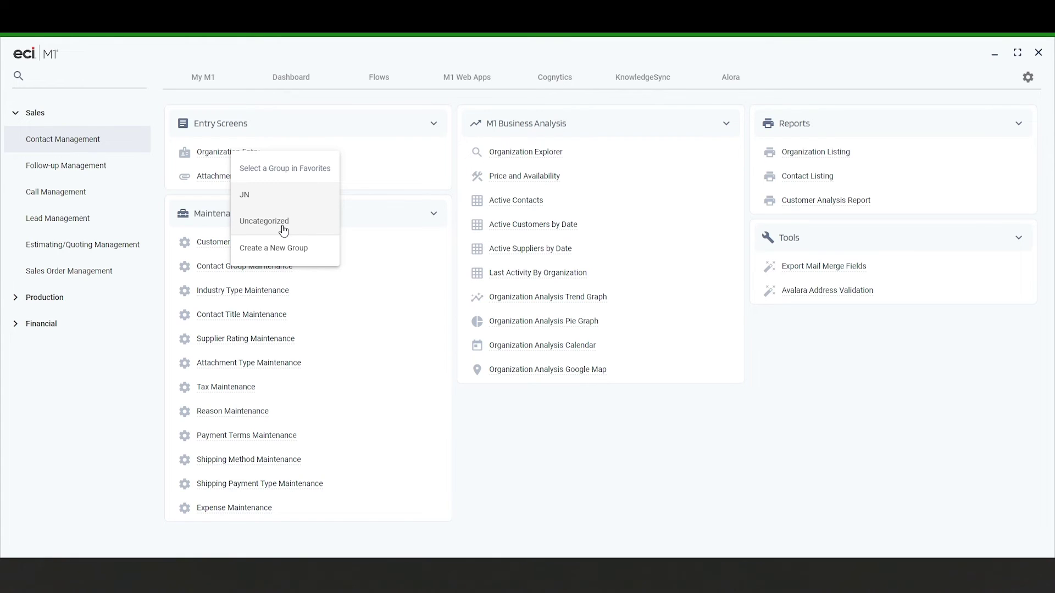
left_click(289, 251)
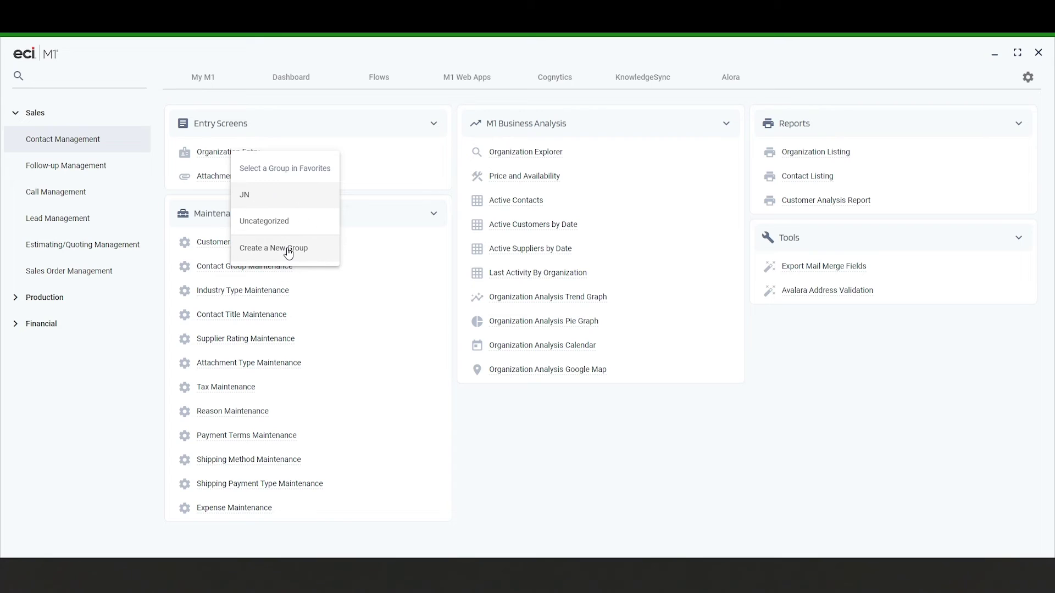
left_click(268, 199)
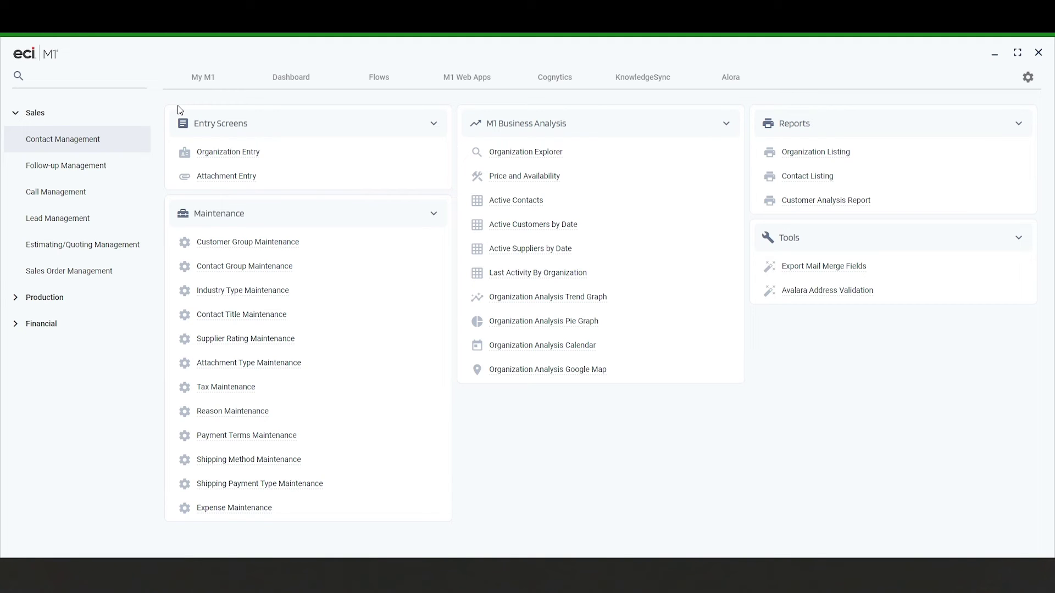
Go back to the My M1 home page and select the Organization Entry favorite
left_click(196, 84)
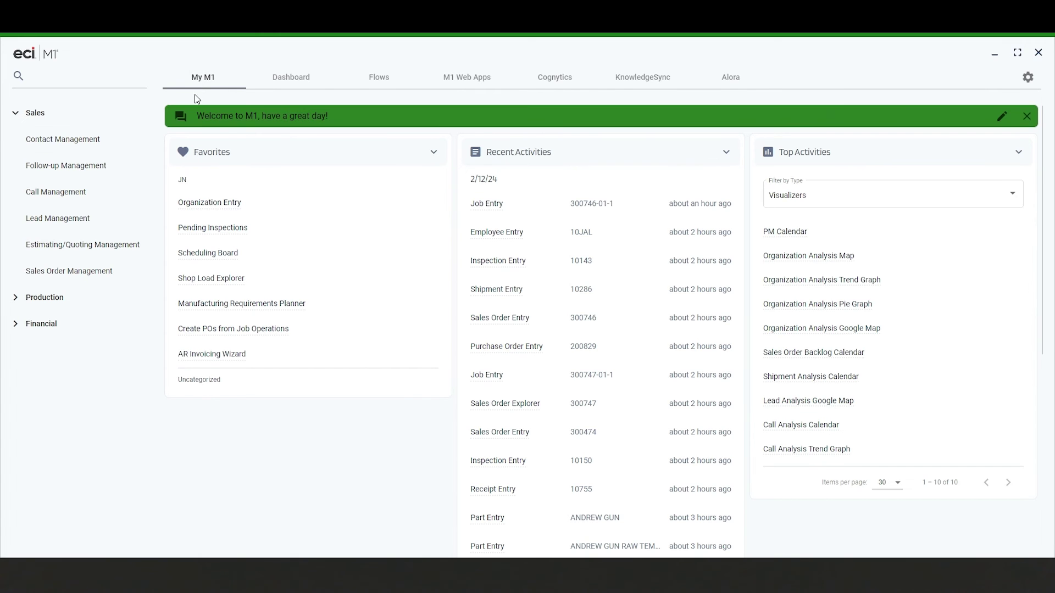
left_click(233, 206)
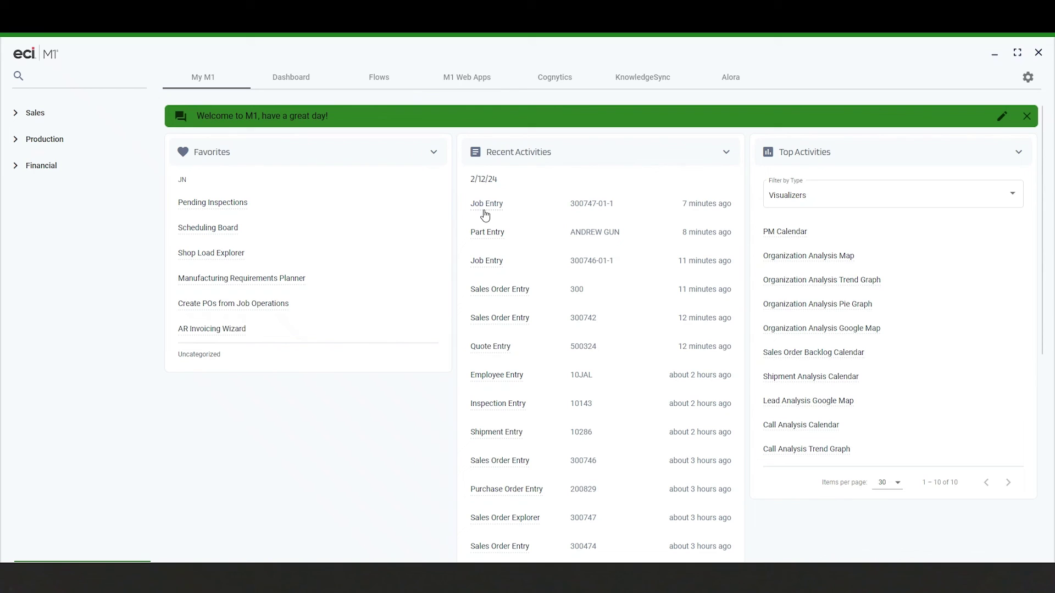
Open Job Entry 300747-01-1 from Recent Activities and close it again
left_click(601, 218)
left_click(694, 211)
left_click(496, 205)
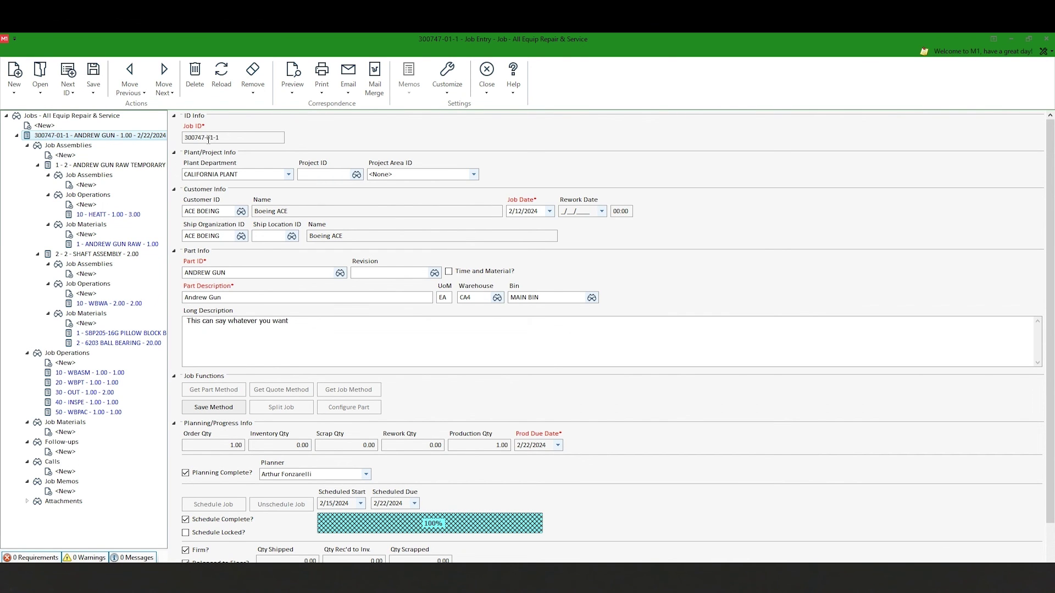
left_click(487, 74)
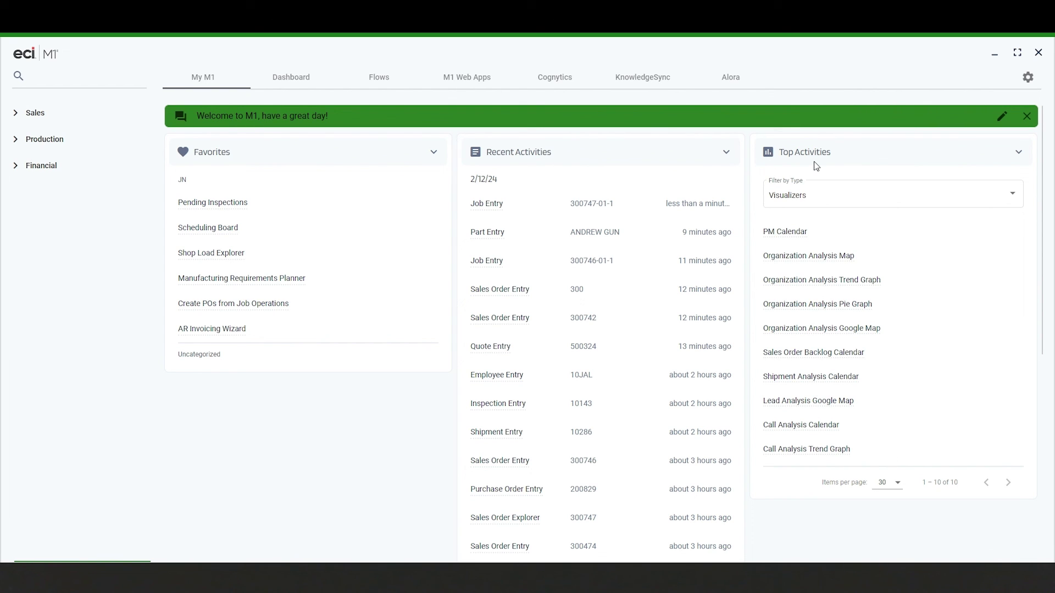
Tick Entry Screens in the Top Activities Filter by Type list
left_click(877, 196)
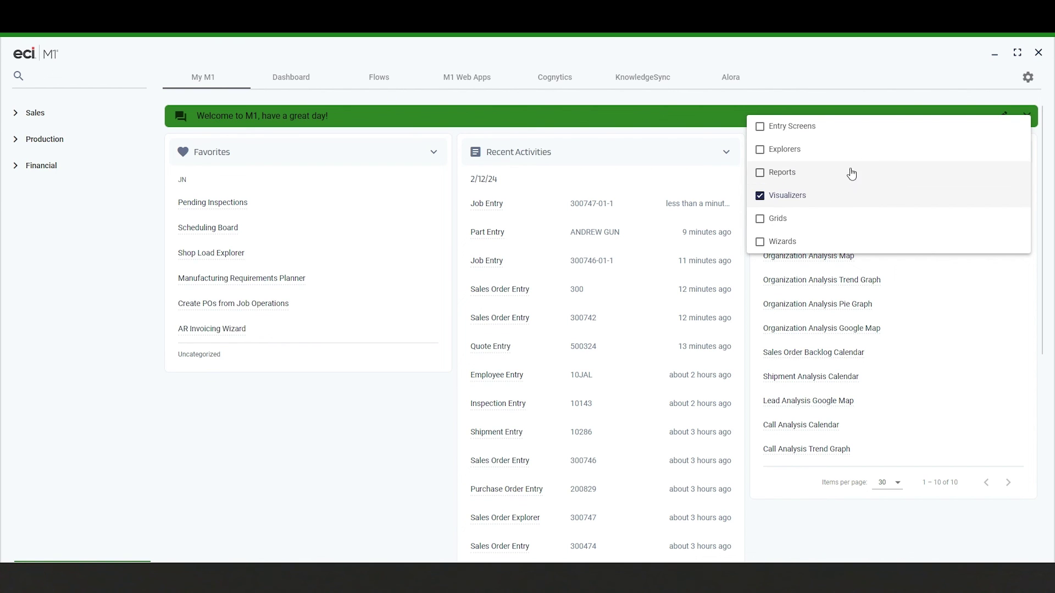
left_click(793, 131)
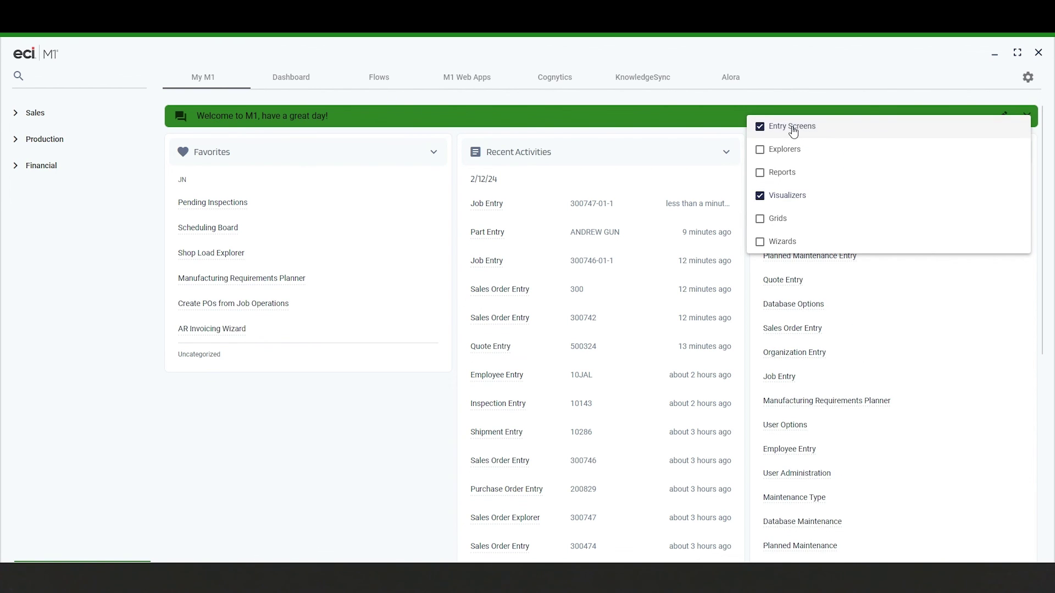
left_click(921, 274)
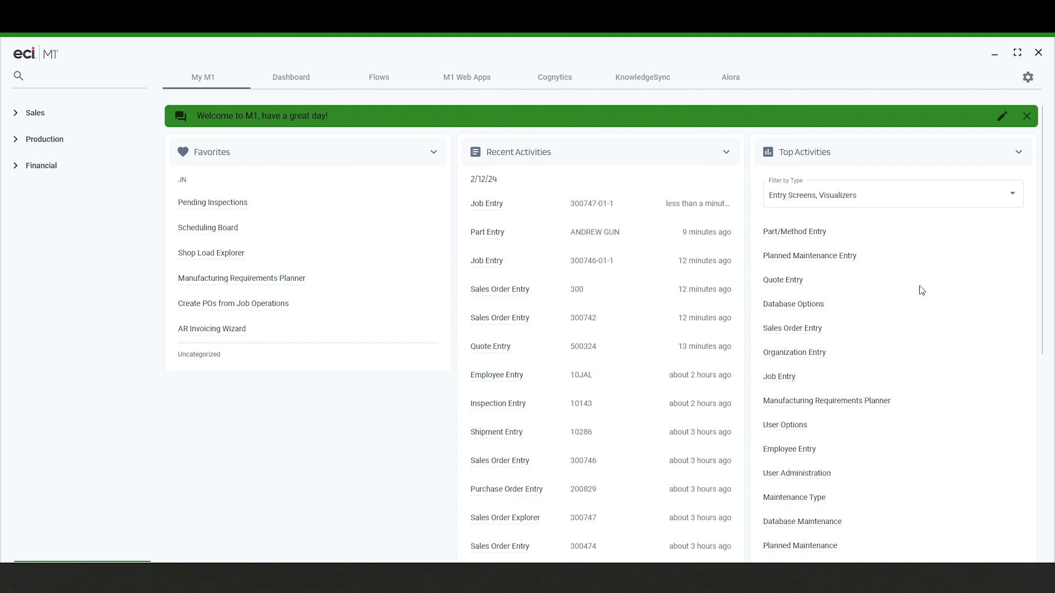